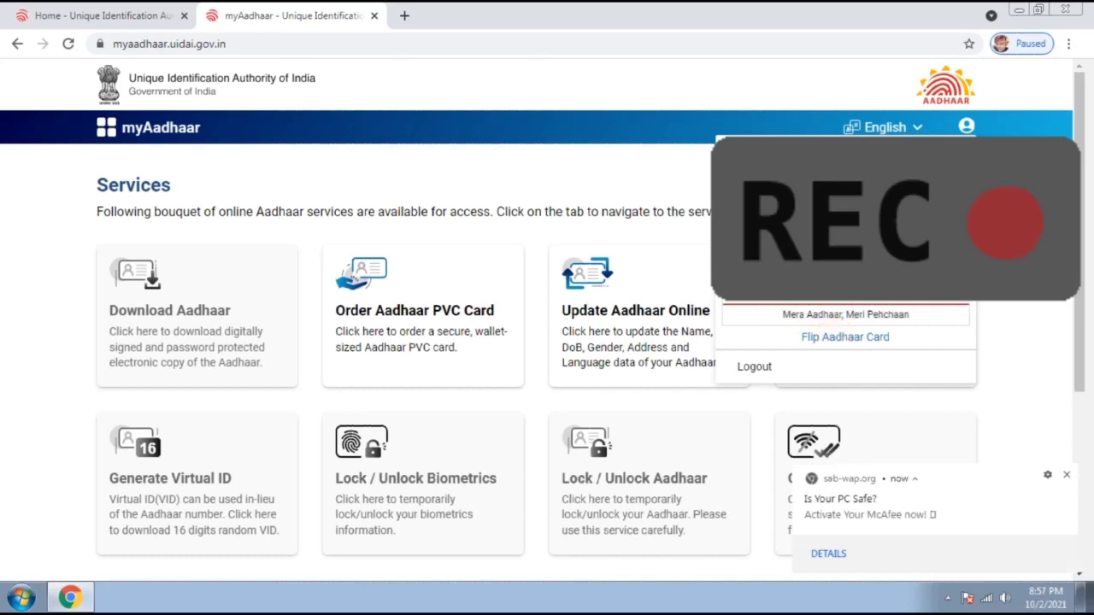
Step: Dismiss the profile popup and notification, start an online Aadhaar update, and proceed with Name as the field to update
{"action": "left_click", "coordinate": [965, 128]}
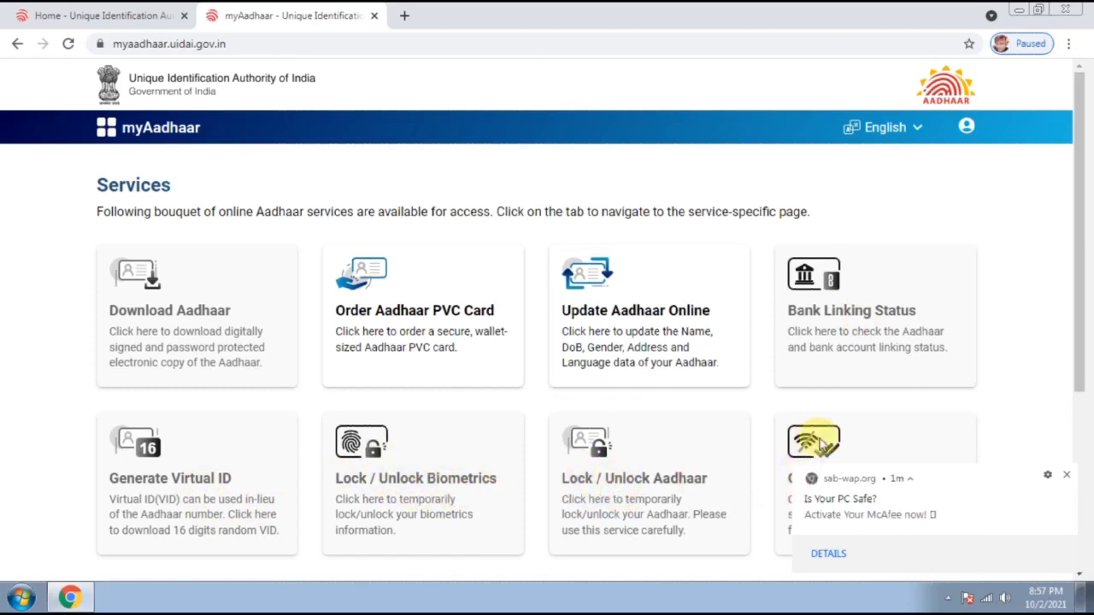
{"action": "left_click", "coordinate": [1068, 476]}
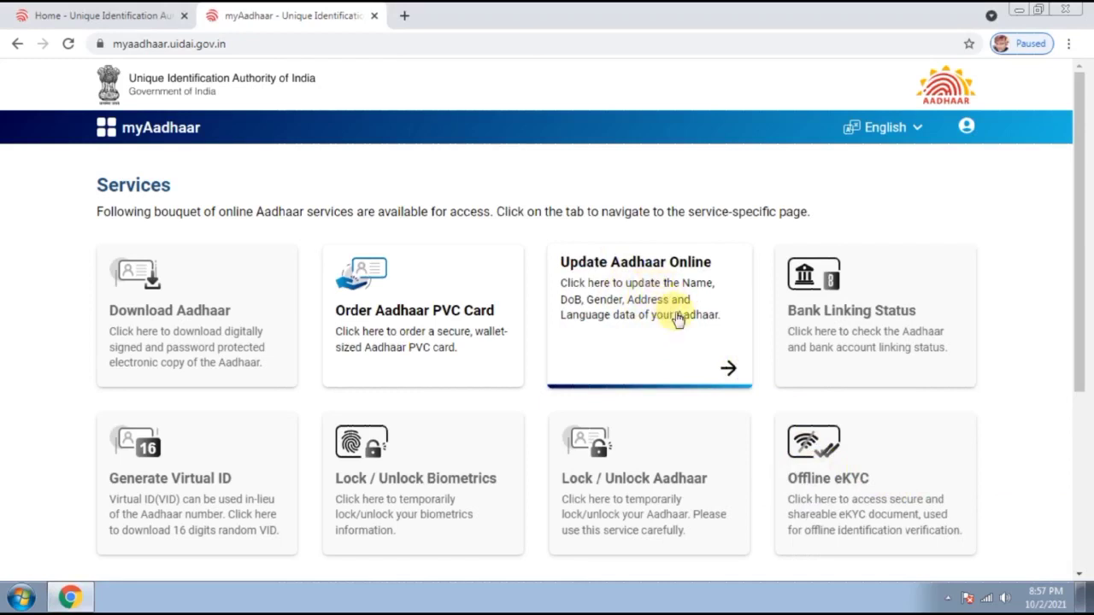
{"action": "left_click", "coordinate": [729, 366]}
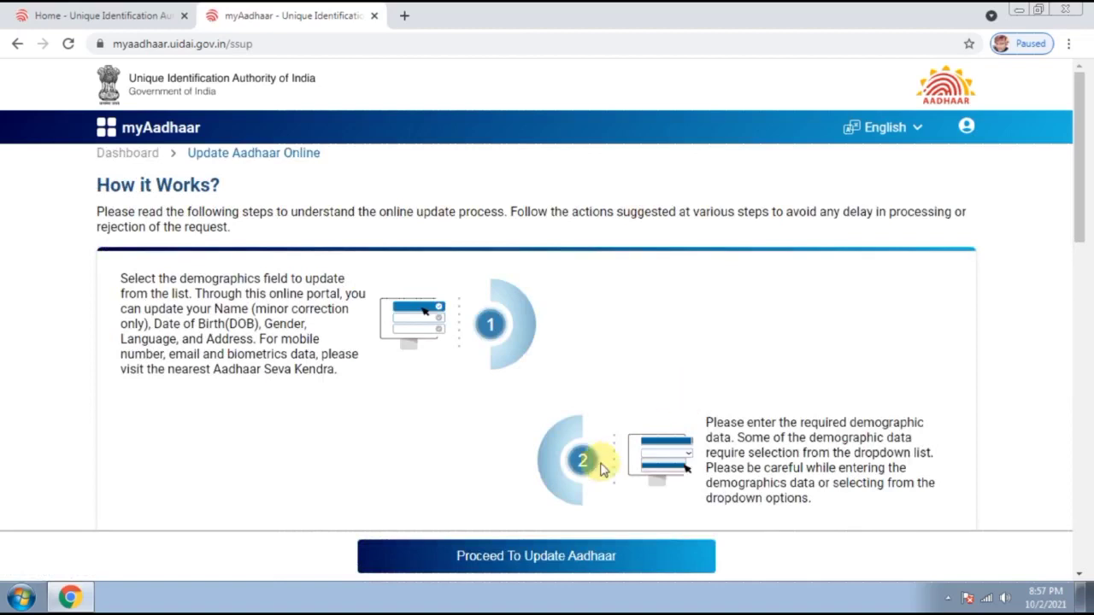
{"action": "left_click", "coordinate": [548, 556]}
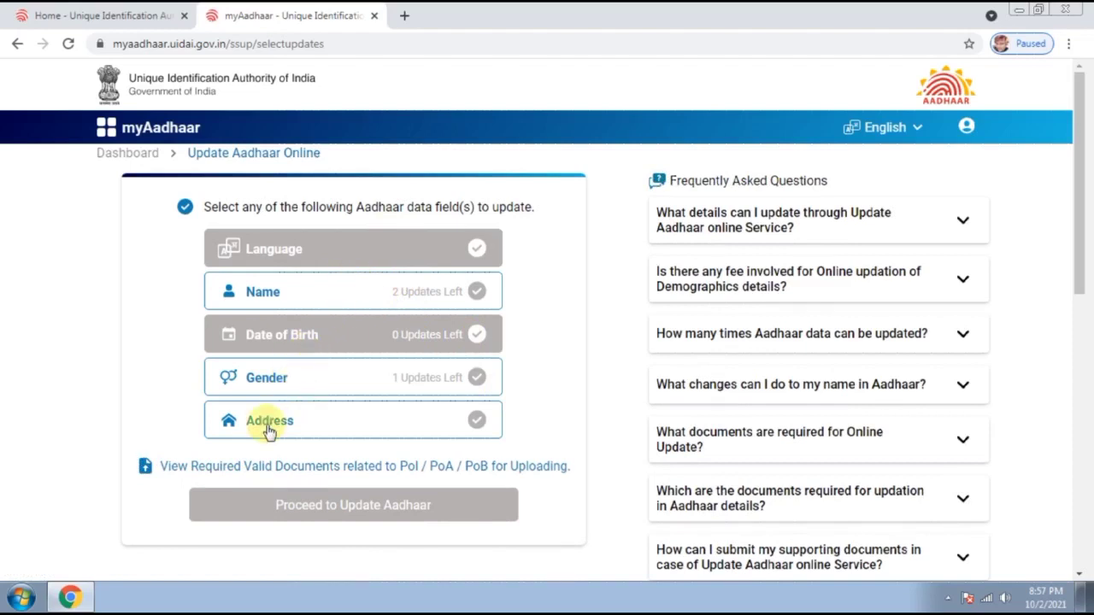
{"action": "left_click", "coordinate": [340, 294]}
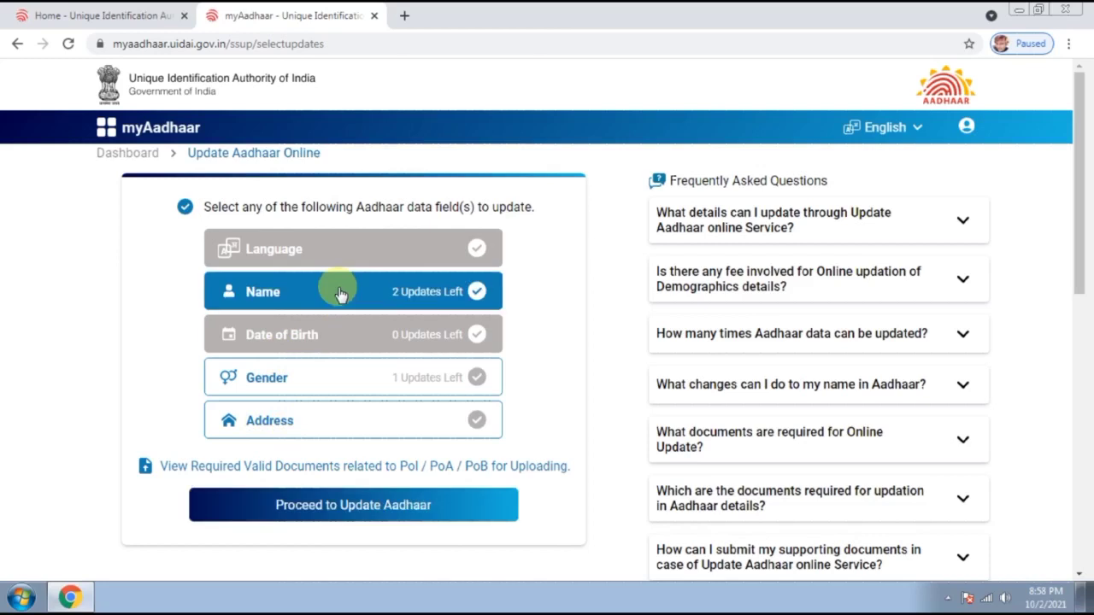
{"action": "left_click", "coordinate": [347, 507]}
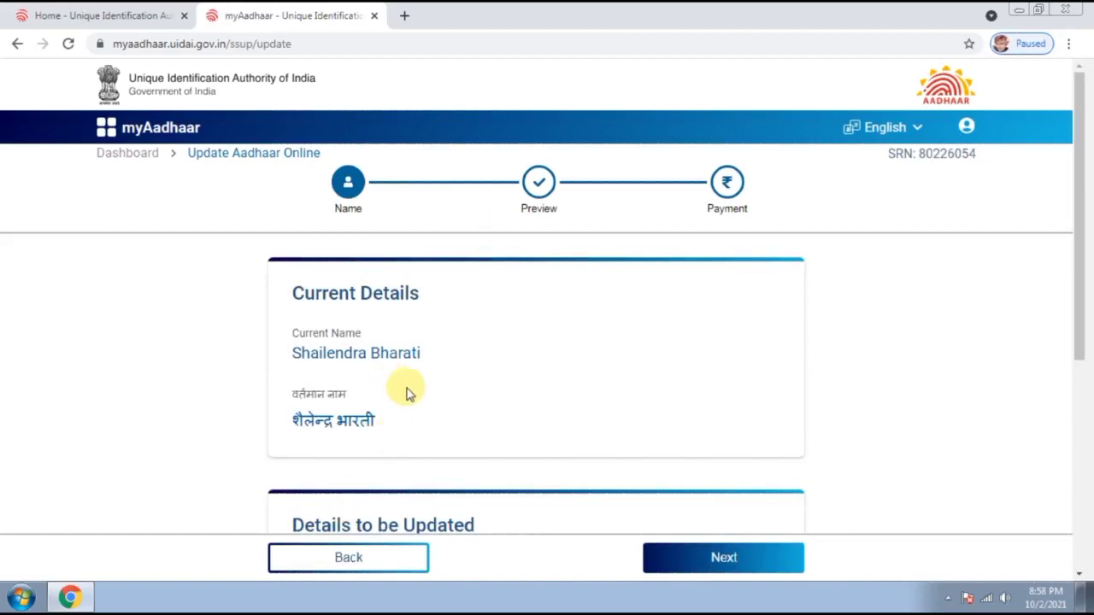
Step: Enter the resident's corrected full name as the new name in the details to be updated
{"action": "left_click_drag", "start_coordinate": [1081, 176], "coordinate": [1086, 282]}
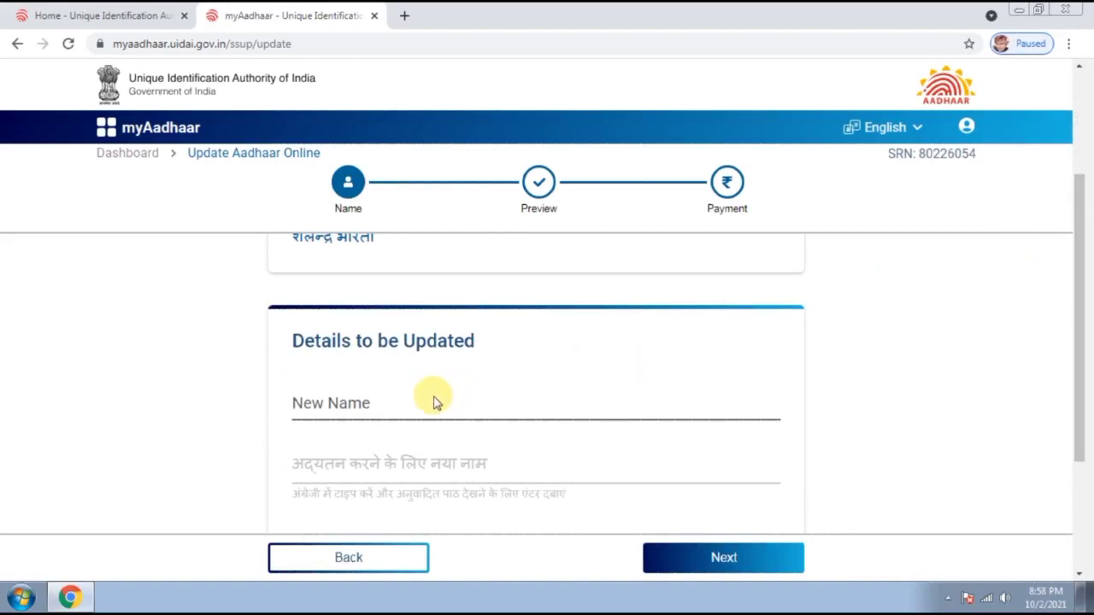
{"action": "left_click", "coordinate": [407, 405]}
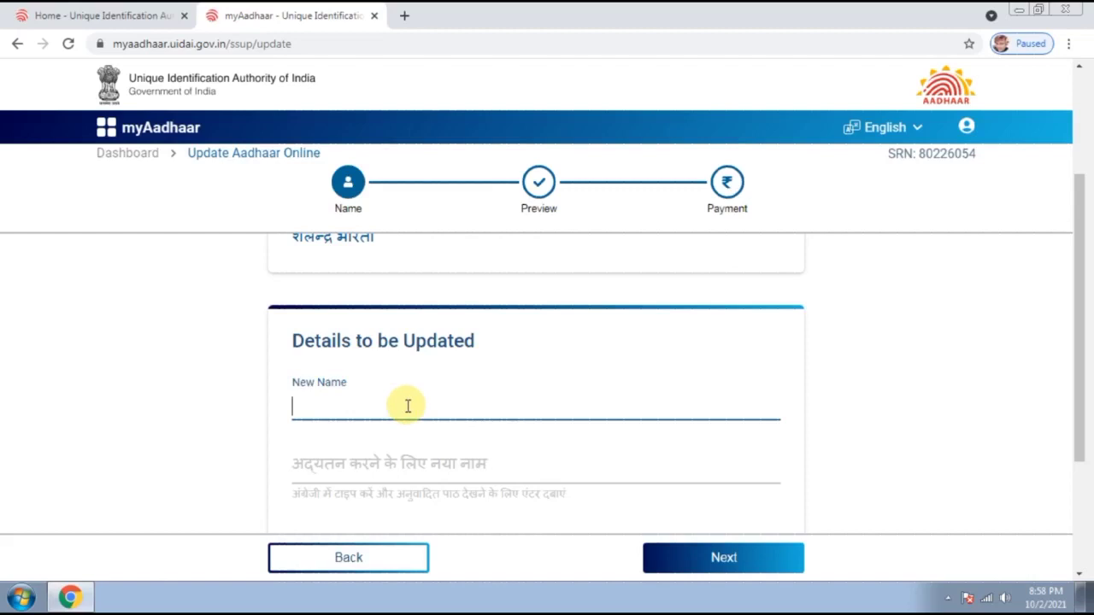
{"action": "type", "text": "sh"}
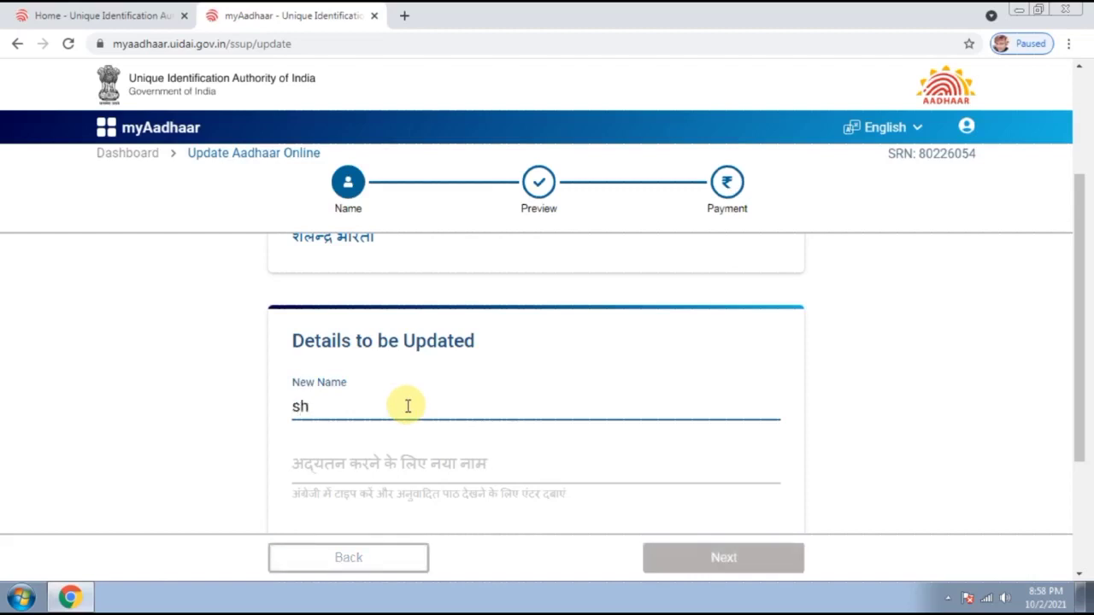
{"action": "key", "text": "BackSpace"}
{"action": "key", "text": "BackSpace"}
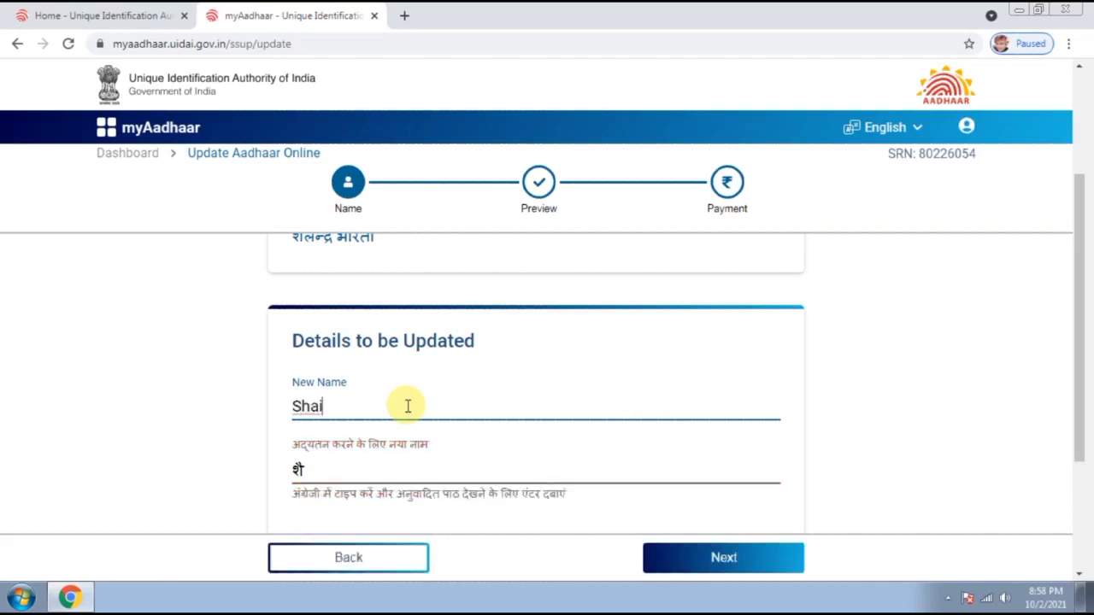
Step: Set the supporting document type to Photo Id Issued By Recognized Educational Institution
{"action": "scroll", "coordinate": [408, 406], "scroll_direction": "down", "scroll_amount": 3}
{"action": "left_click", "coordinate": [535, 361]}
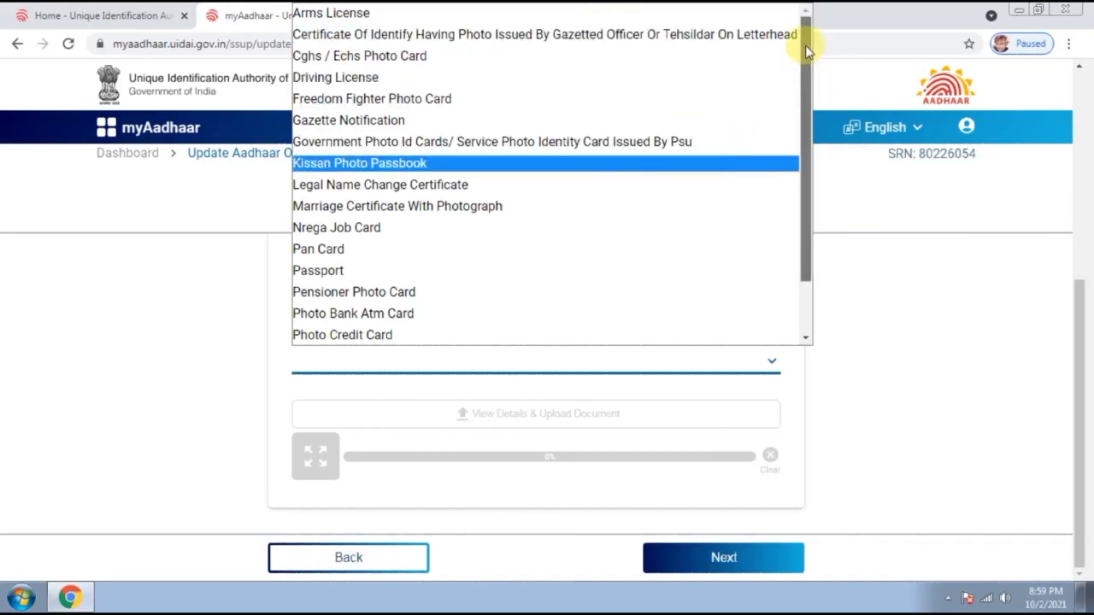
{"action": "left_click_drag", "start_coordinate": [810, 28], "coordinate": [816, 124]}
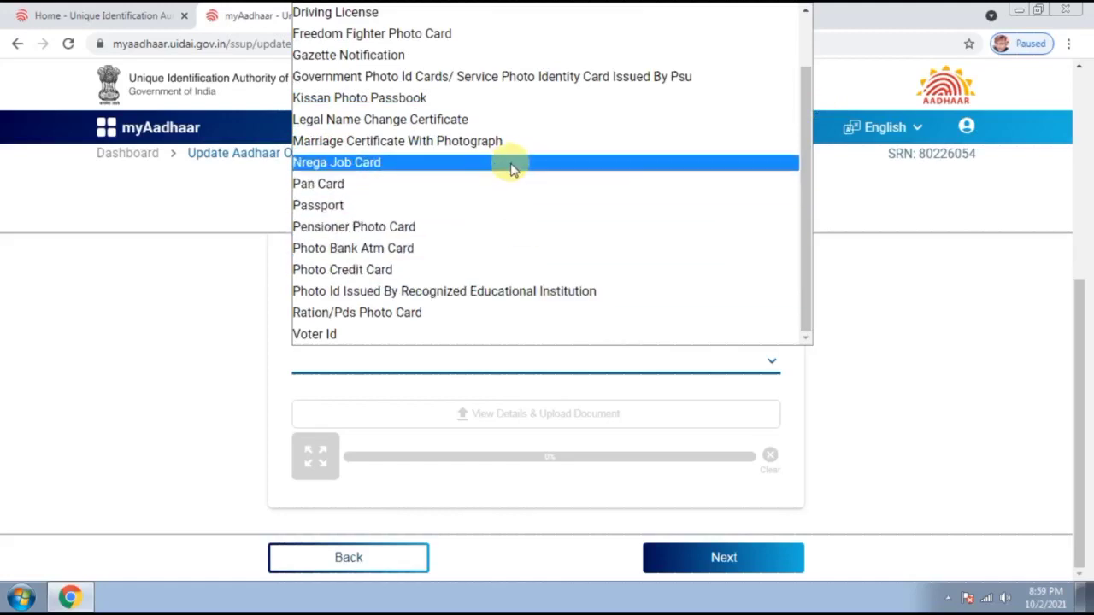
{"action": "left_click", "coordinate": [500, 293]}
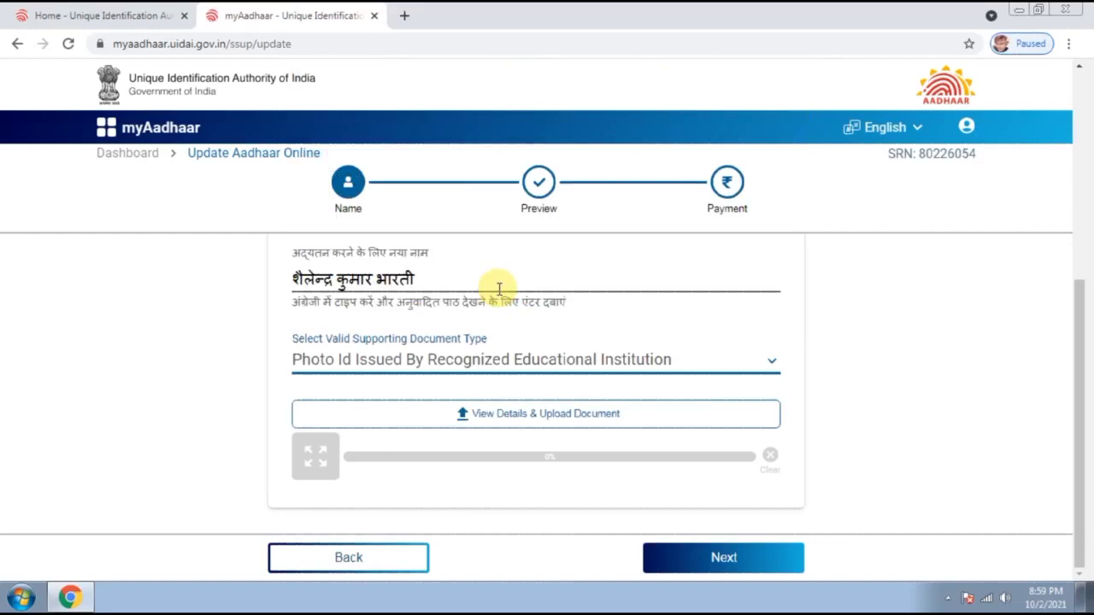
Step: Upload "WhatsApp Image 2021-09-23 at 21.38.22" from the Pictures library as the supporting document
{"action": "left_click", "coordinate": [518, 416]}
{"action": "left_click", "coordinate": [460, 392]}
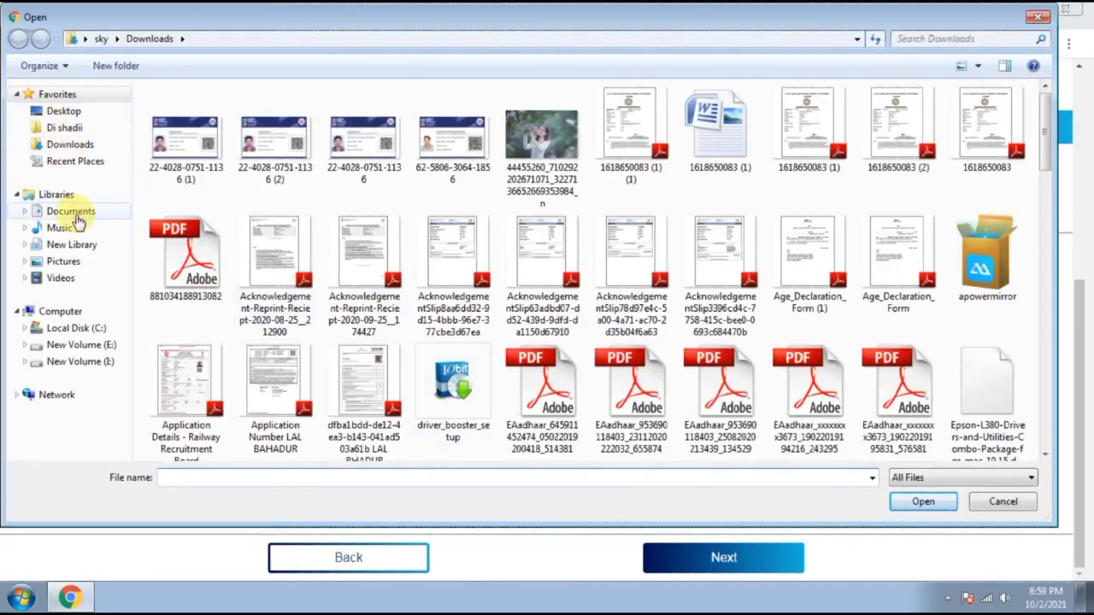
{"action": "left_click", "coordinate": [63, 261]}
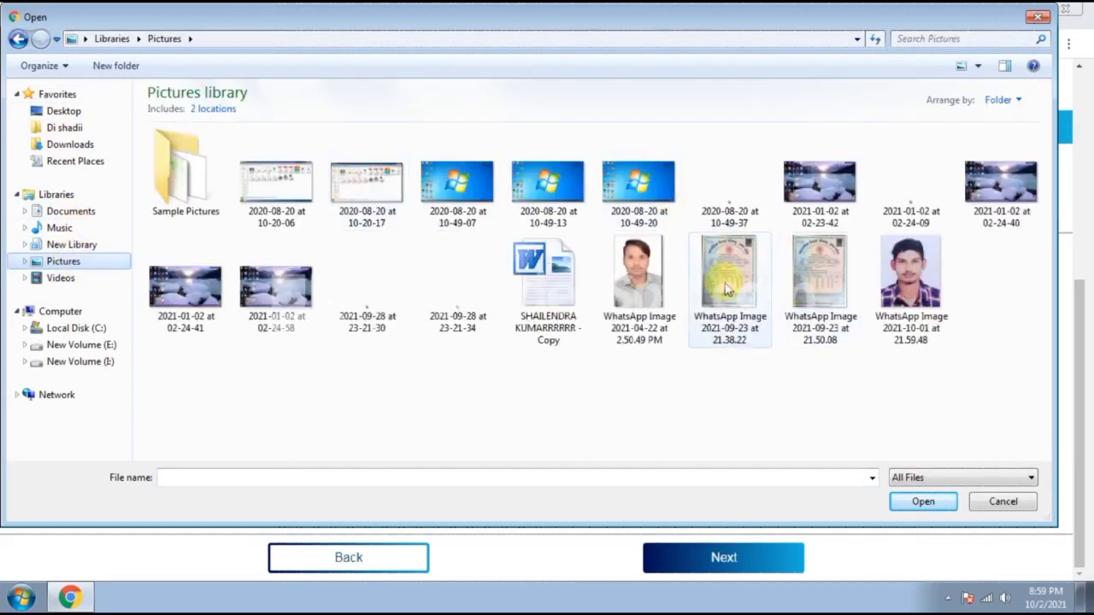
{"action": "left_click", "coordinate": [718, 287]}
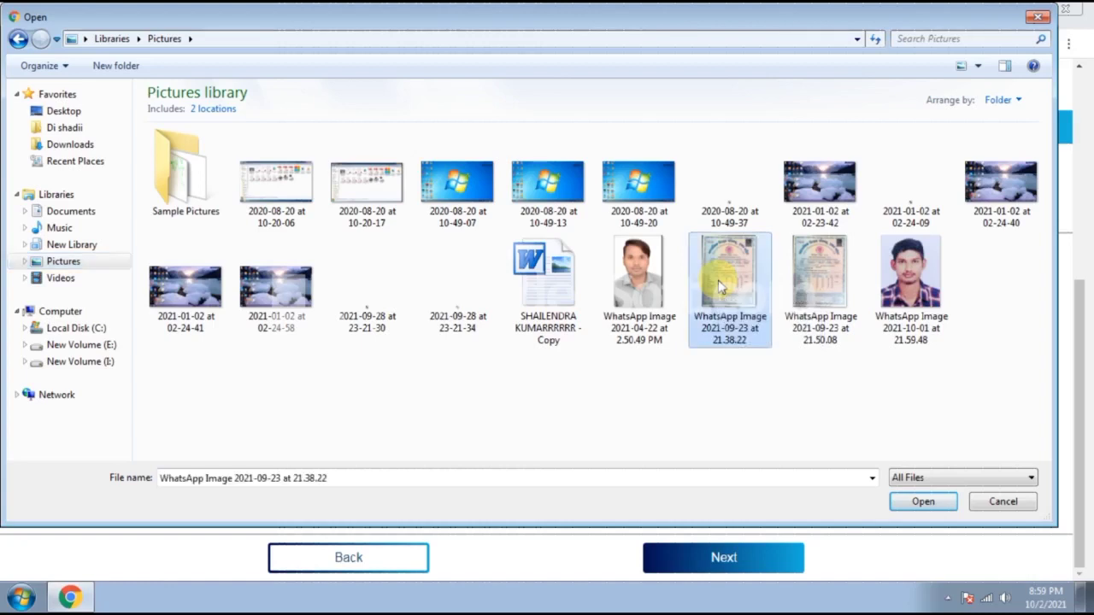
{"action": "left_click", "coordinate": [921, 504]}
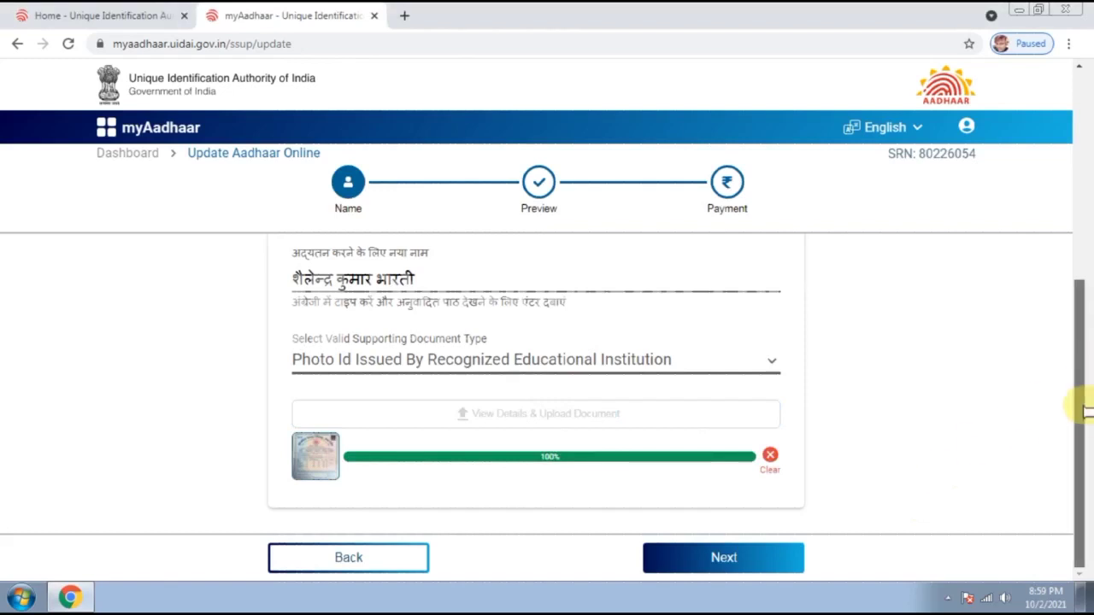
Step: Continue to the preview, accept the transliteration correction and true-information declarations, and proceed to payment
{"action": "left_click", "coordinate": [785, 571]}
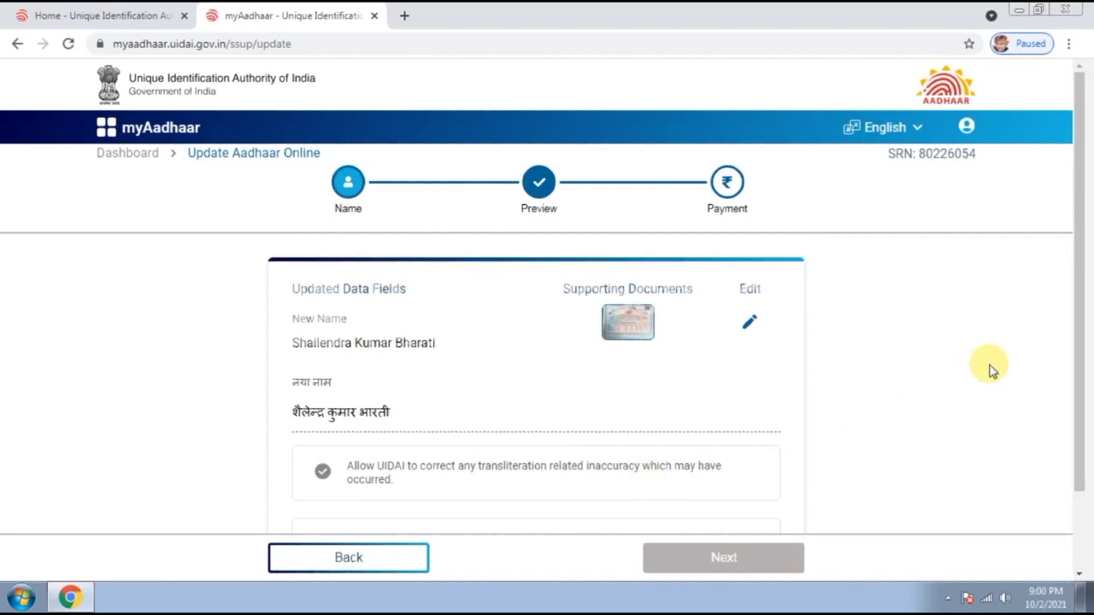
{"action": "left_click_drag", "start_coordinate": [1087, 304], "coordinate": [1087, 351]}
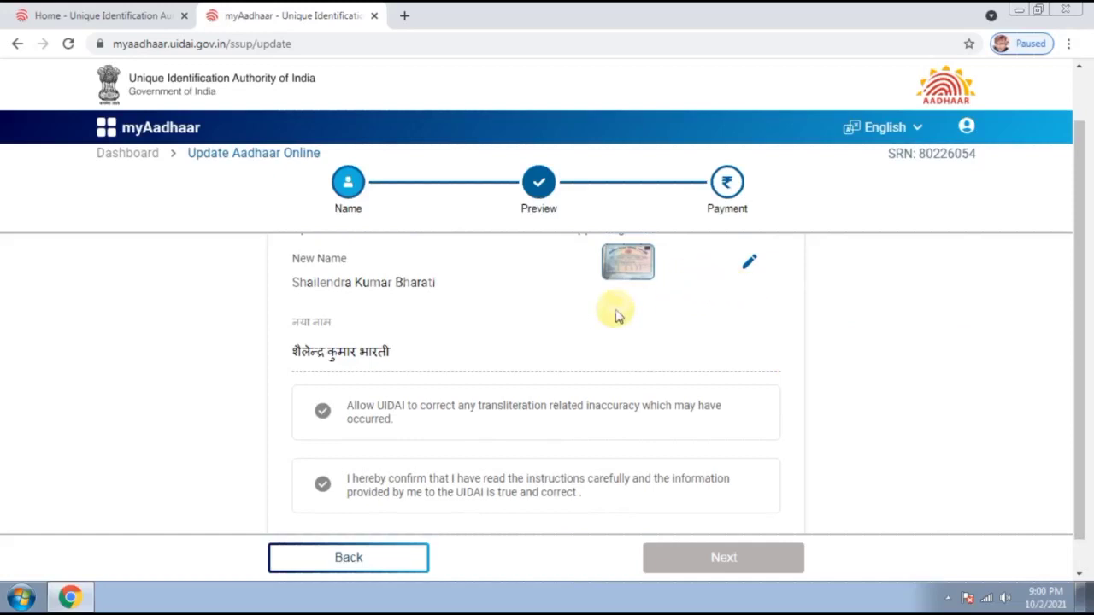
{"action": "left_click", "coordinate": [324, 412]}
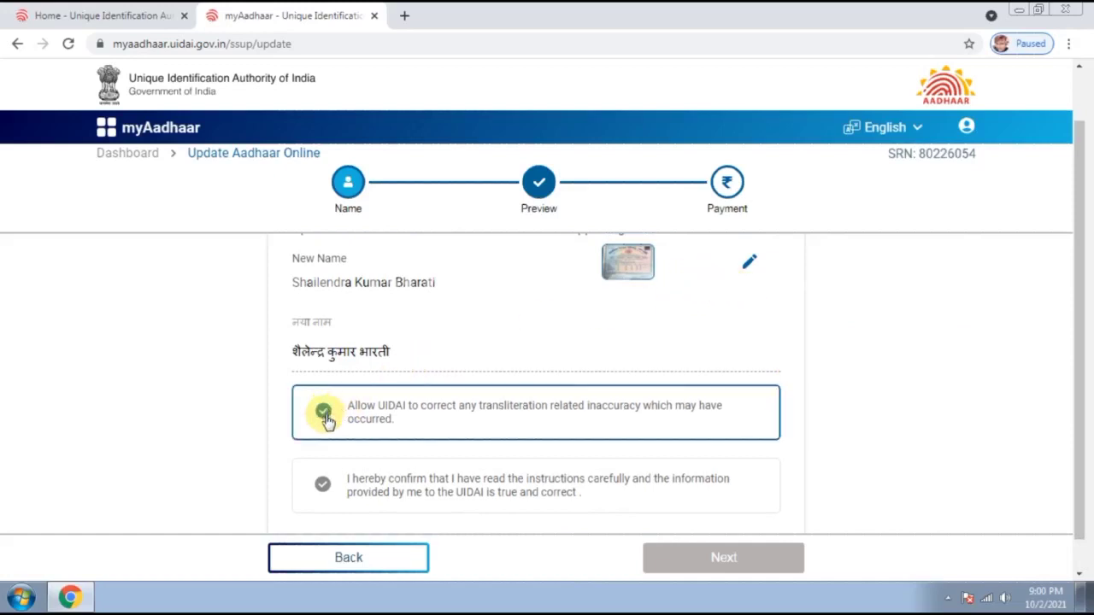
{"action": "left_click", "coordinate": [324, 485]}
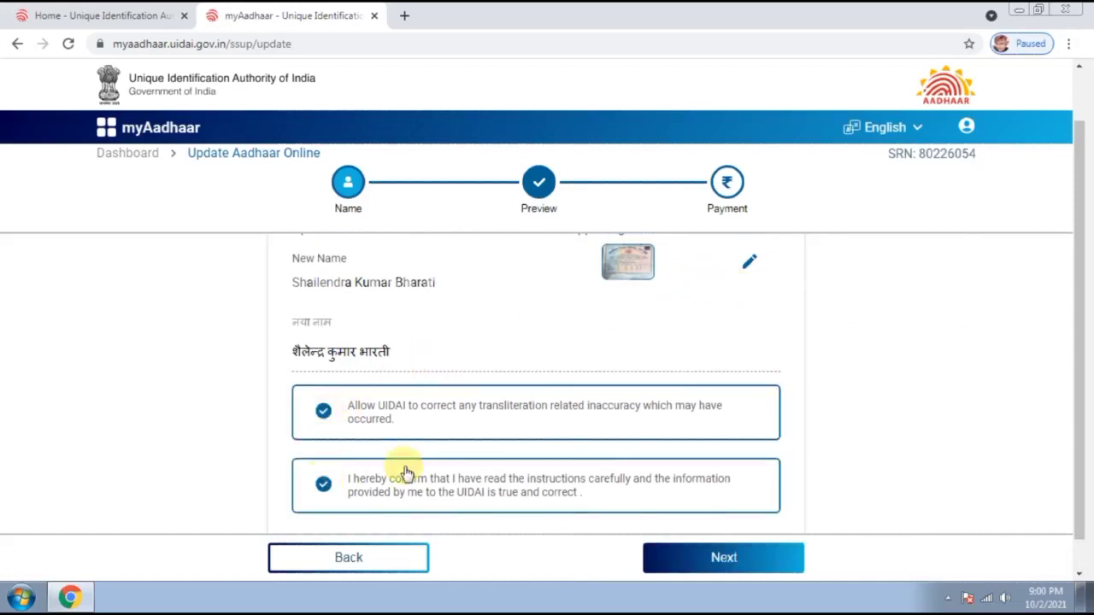
{"action": "left_click", "coordinate": [719, 560]}
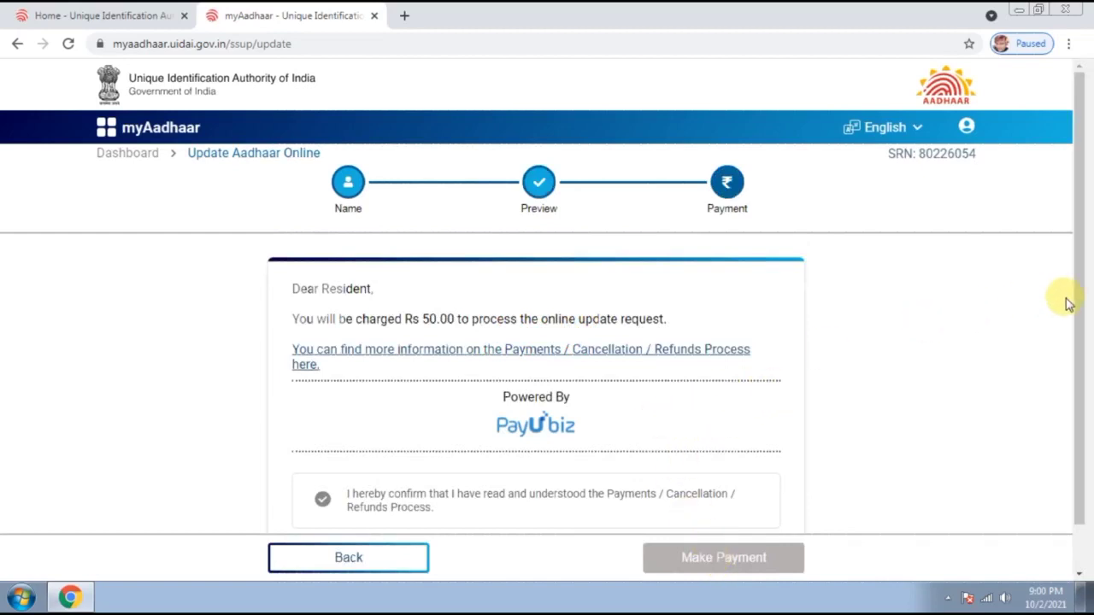
Step: Accept the payments, cancellation and refunds declaration and proceed to make the payment
{"action": "left_click_drag", "start_coordinate": [1082, 282], "coordinate": [1088, 314]}
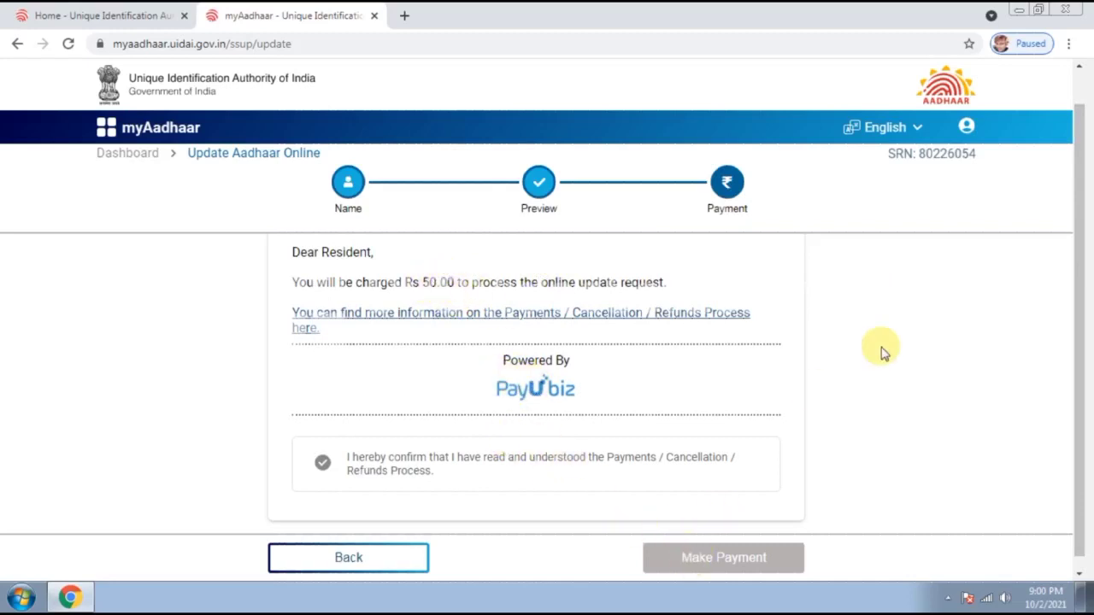
{"action": "left_click_drag", "start_coordinate": [1082, 308], "coordinate": [1082, 311]}
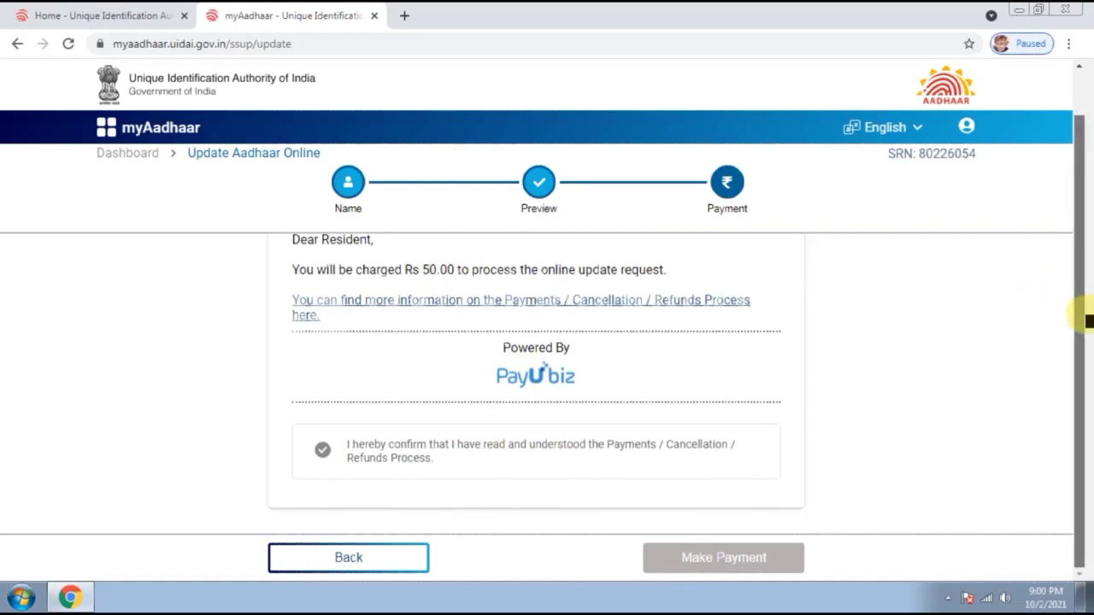
{"action": "left_click", "coordinate": [323, 453]}
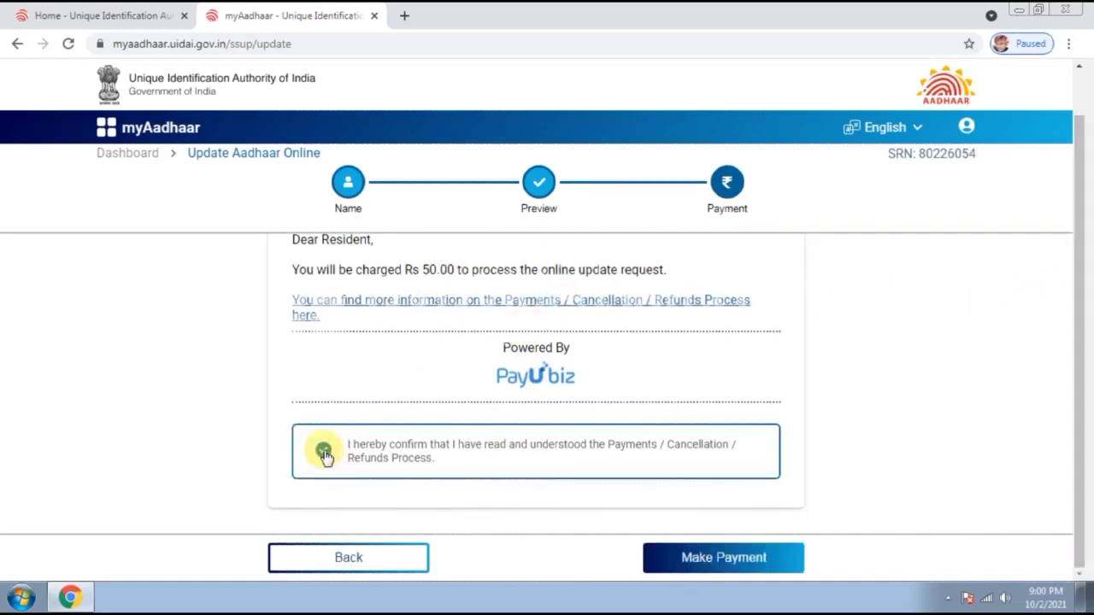
{"action": "left_click", "coordinate": [703, 564]}
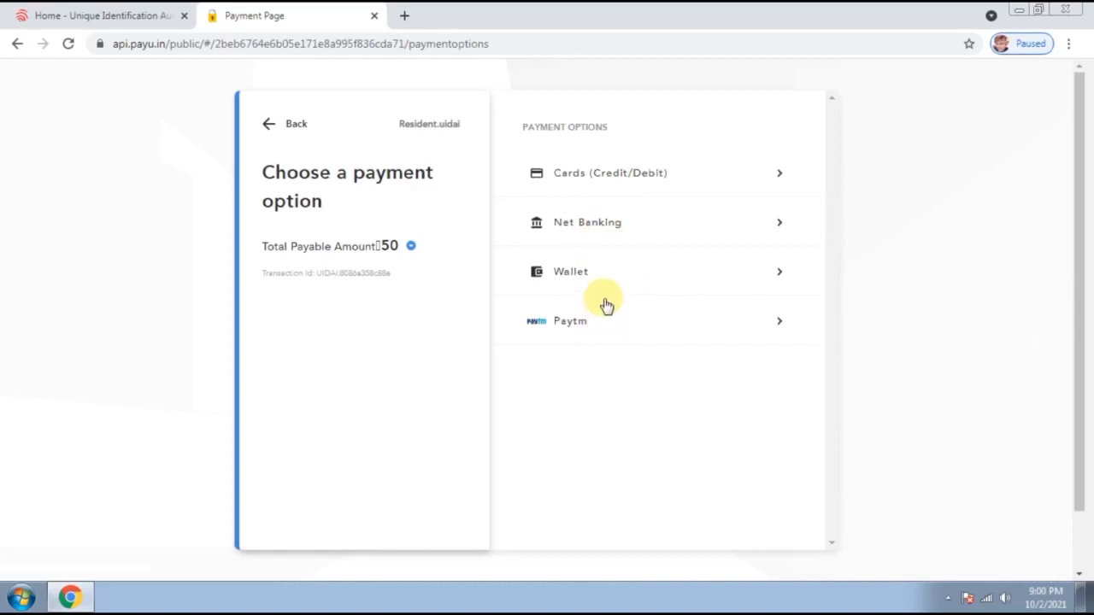
Step: Choose Net Banking with HDFC Bank and proceed with the update fee payment
{"action": "left_click", "coordinate": [612, 228]}
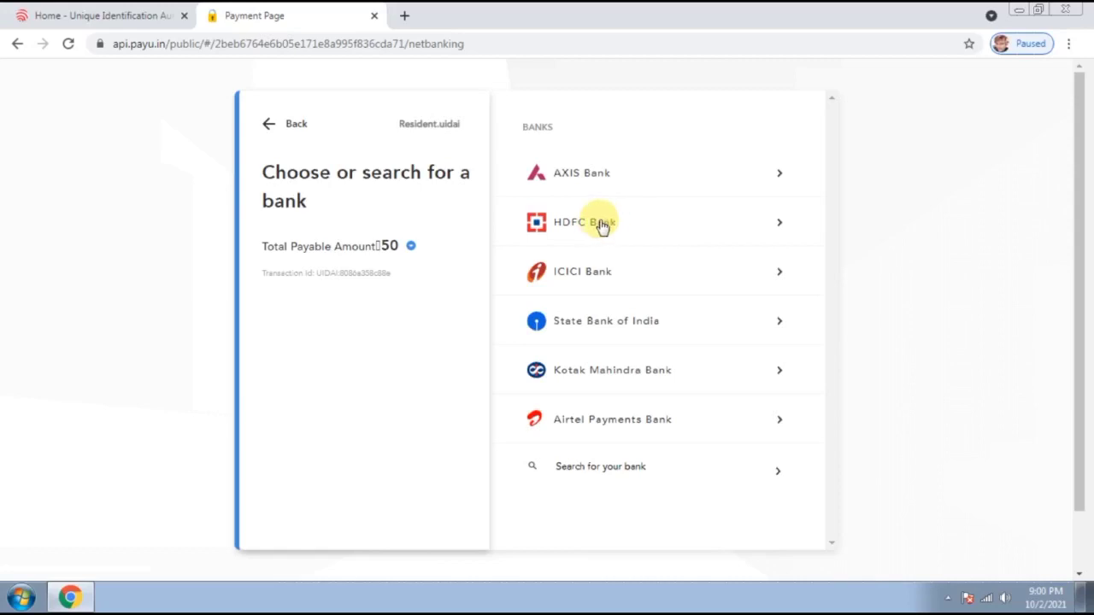
{"action": "left_click", "coordinate": [609, 226]}
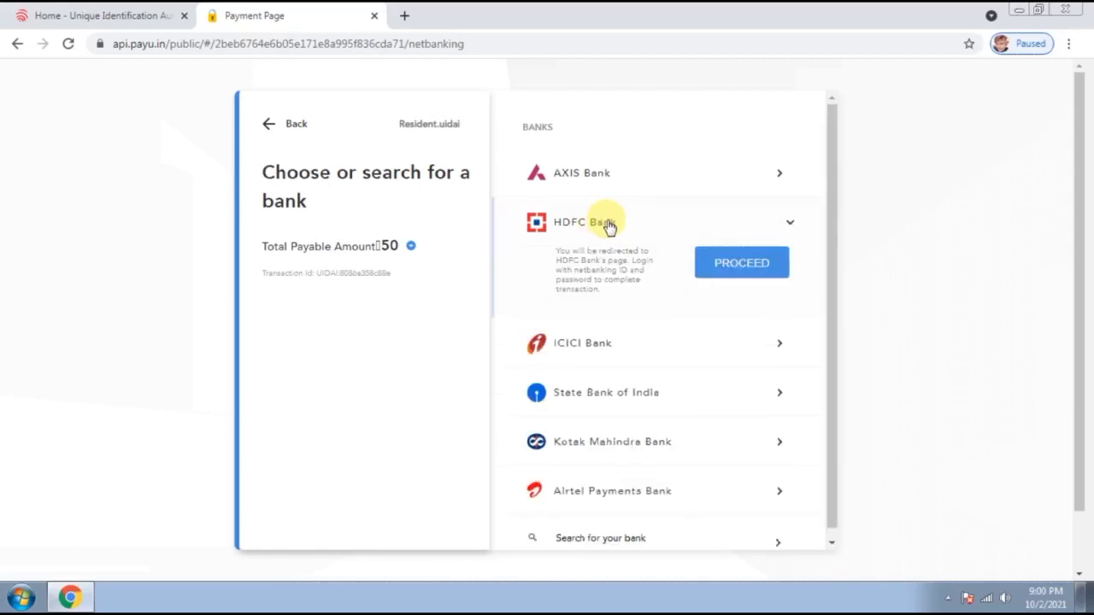
{"action": "left_click", "coordinate": [724, 265]}
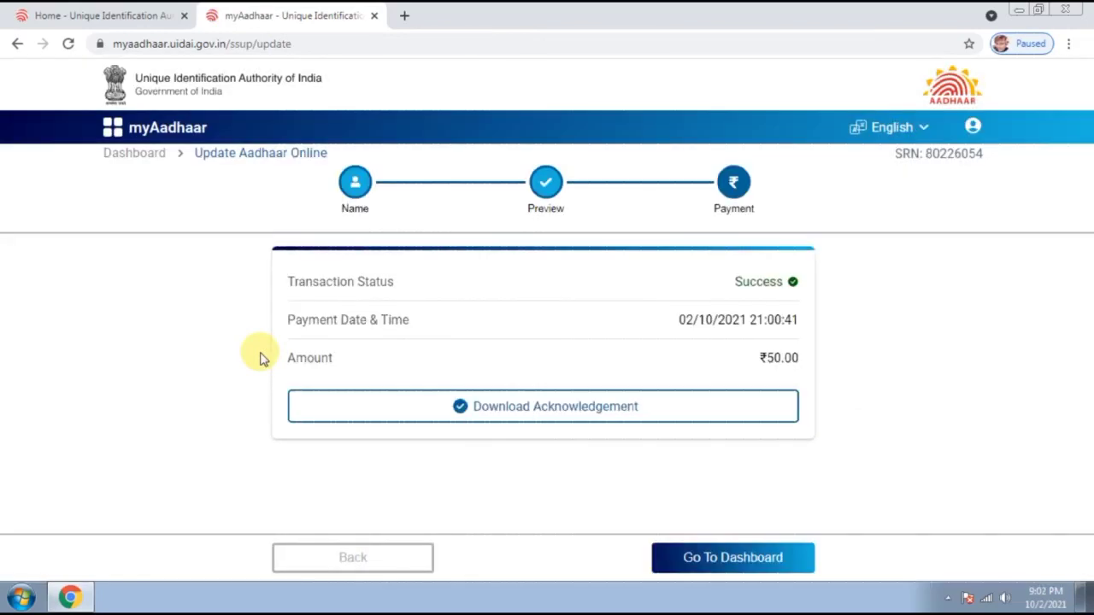
Step: Download the acknowledgement of the update request and open the PDF slip
{"action": "left_click", "coordinate": [538, 409]}
{"action": "left_click", "coordinate": [555, 407]}
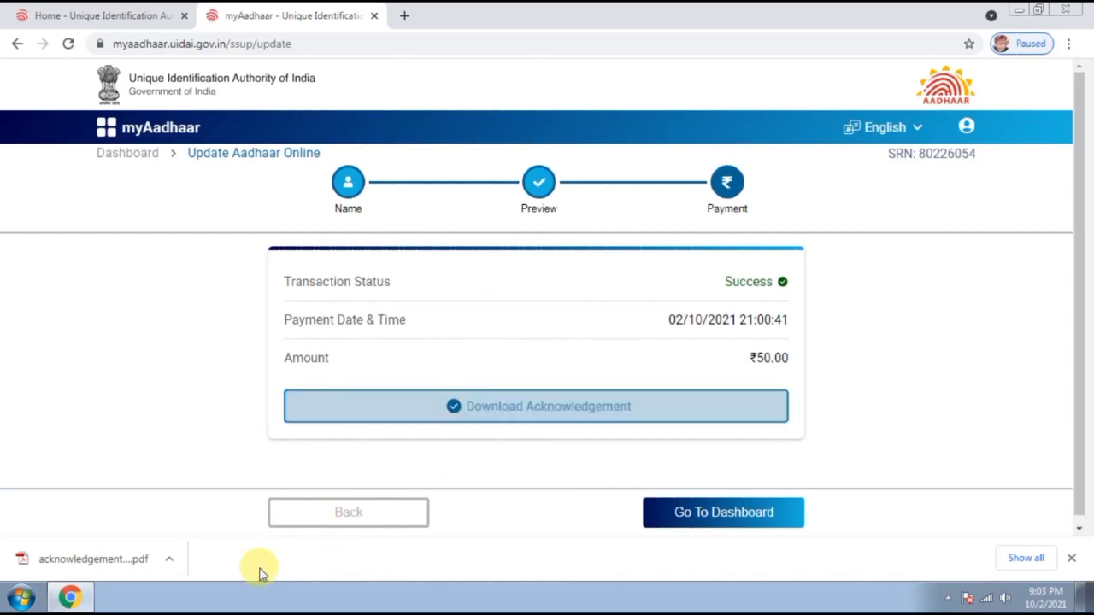
{"action": "left_click", "coordinate": [120, 560]}
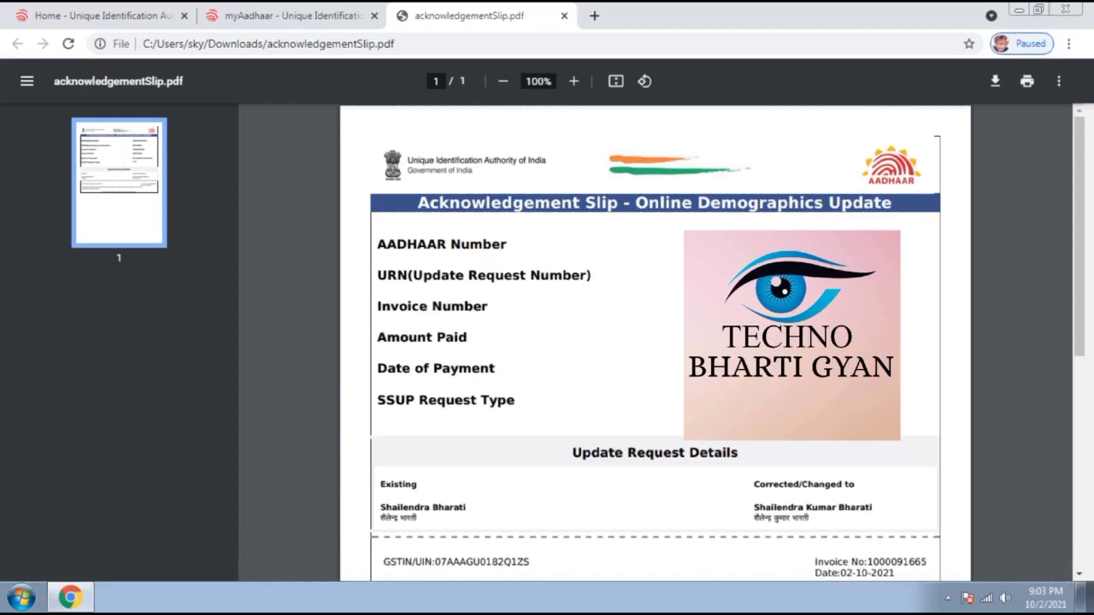
{"action": "right_click", "coordinate": [855, 279]}
{"action": "left_click", "coordinate": [881, 290]}
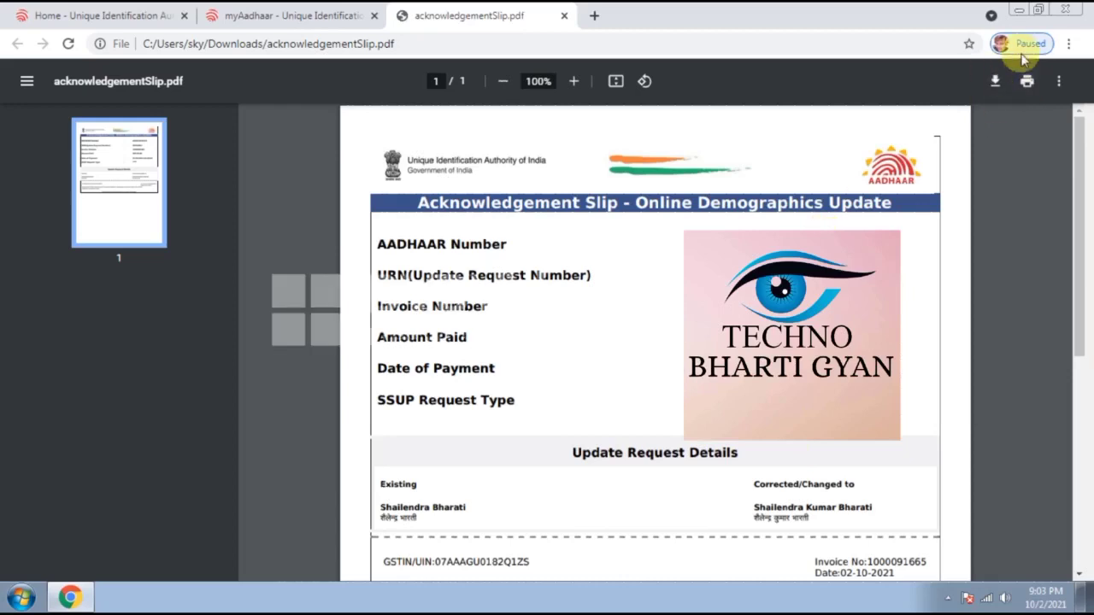
Step: Return from the acknowledgement slip to the myAadhaar dashboard and open the Order Aadhaar PVC Card service
{"action": "left_click", "coordinate": [333, 16]}
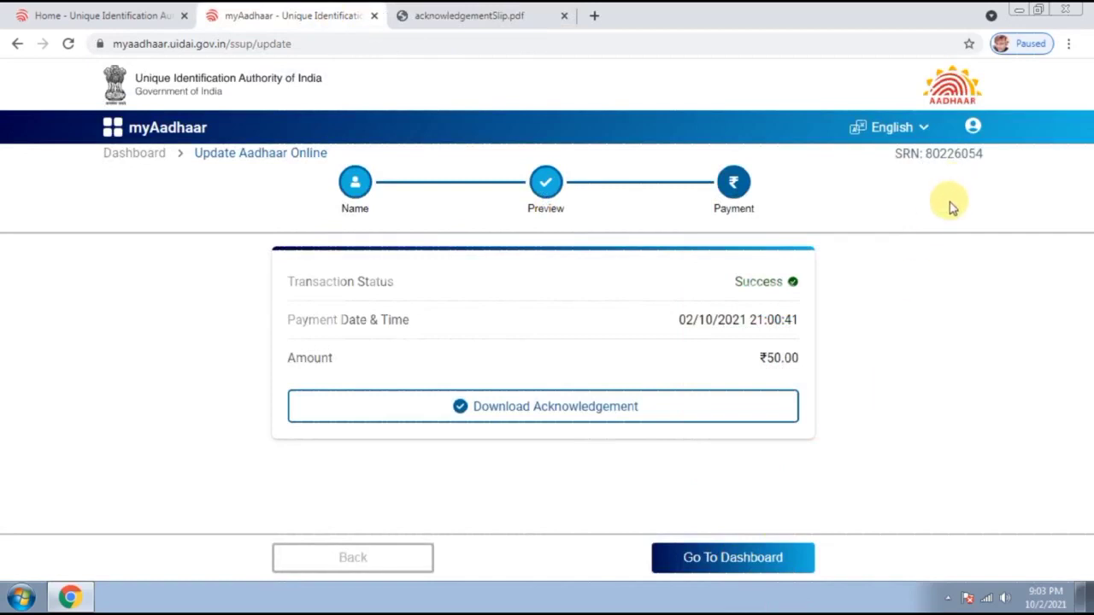
{"action": "left_click", "coordinate": [741, 559]}
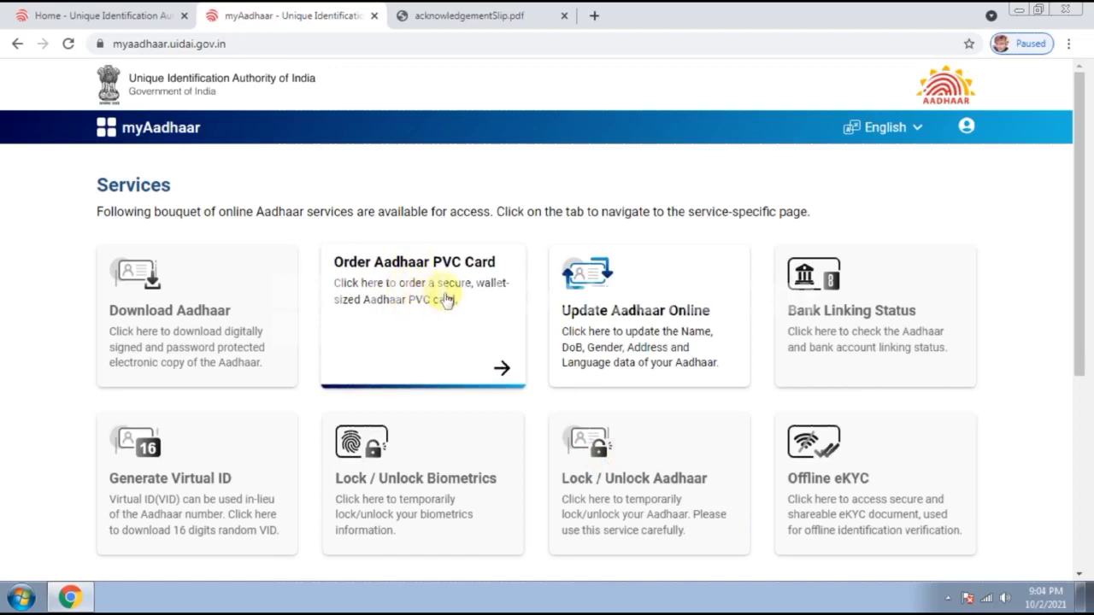
{"action": "left_click", "coordinate": [494, 365]}
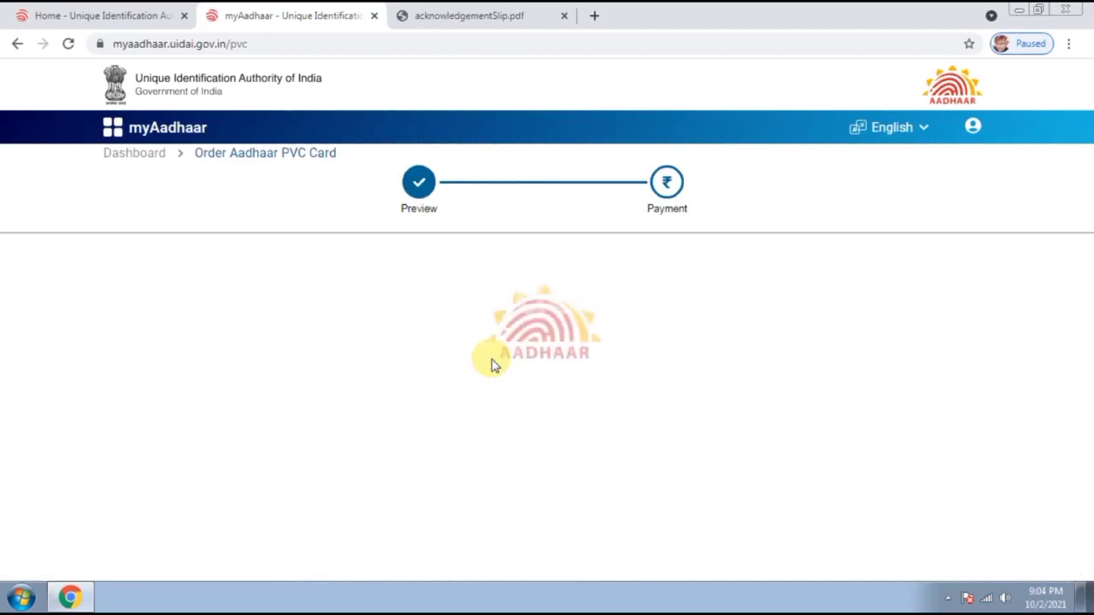
Step: Proceed from the PVC card preview, accept the payments, cancellation and refunds declaration, and choose UPI for the payment
{"action": "mouse_move", "coordinate": [1087, 222]}
{"action": "left_mouse_down"}
{"action": "mouse_move", "coordinate": [1087, 265]}
{"action": "mouse_move", "coordinate": [1077, 207]}
{"action": "left_mouse_up"}
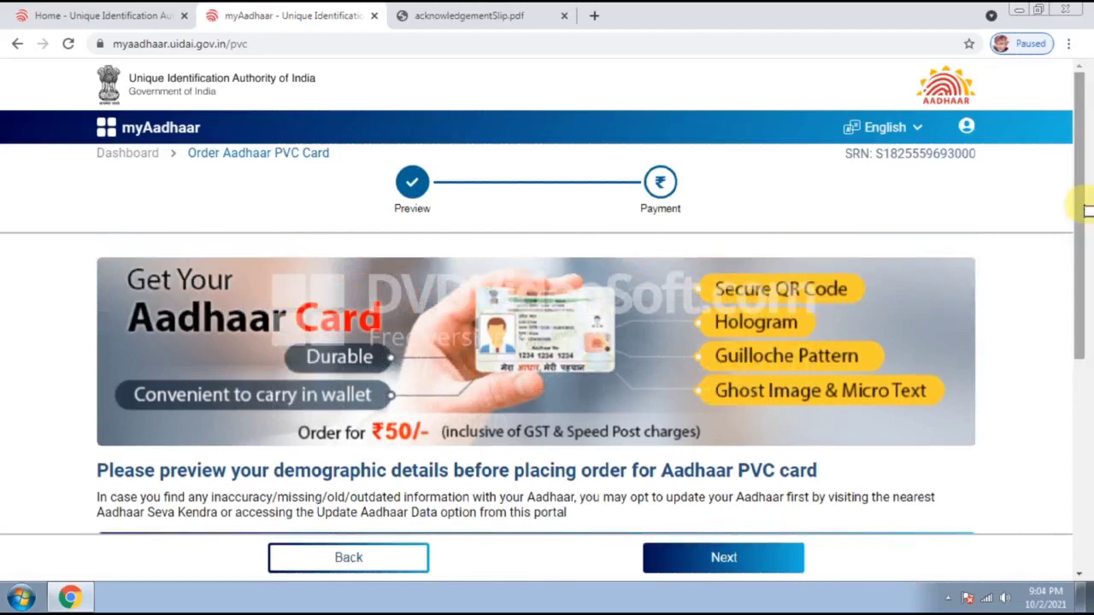
{"action": "left_click", "coordinate": [754, 562]}
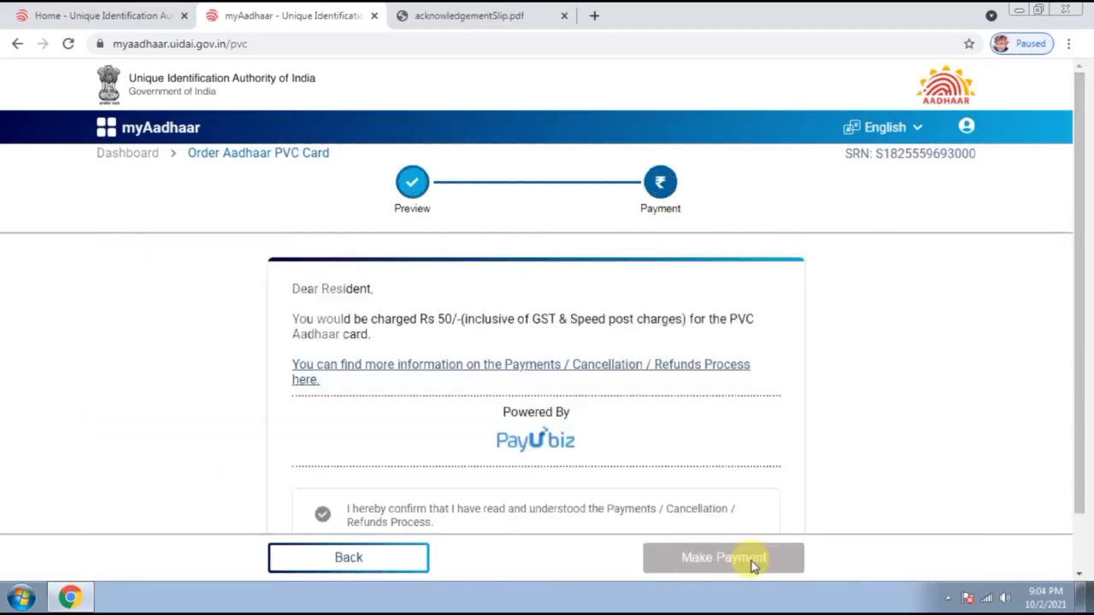
{"action": "left_click", "coordinate": [466, 513]}
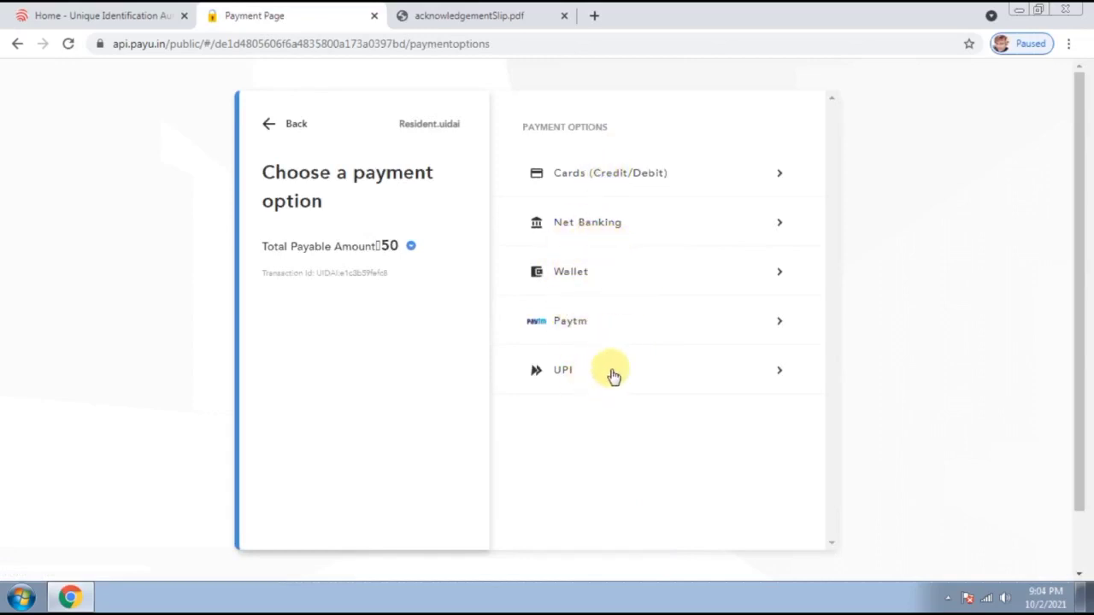
{"action": "left_click", "coordinate": [642, 380]}
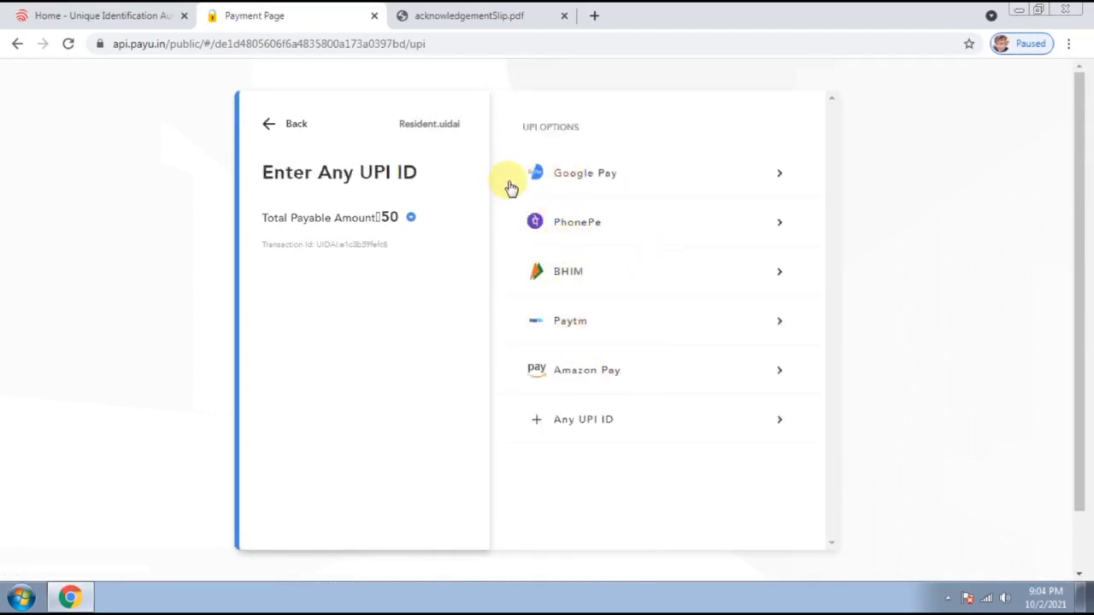
Step: Back out of the UPI options and cancel the PVC card payment transaction
{"action": "left_click", "coordinate": [268, 126]}
{"action": "left_click", "coordinate": [268, 127]}
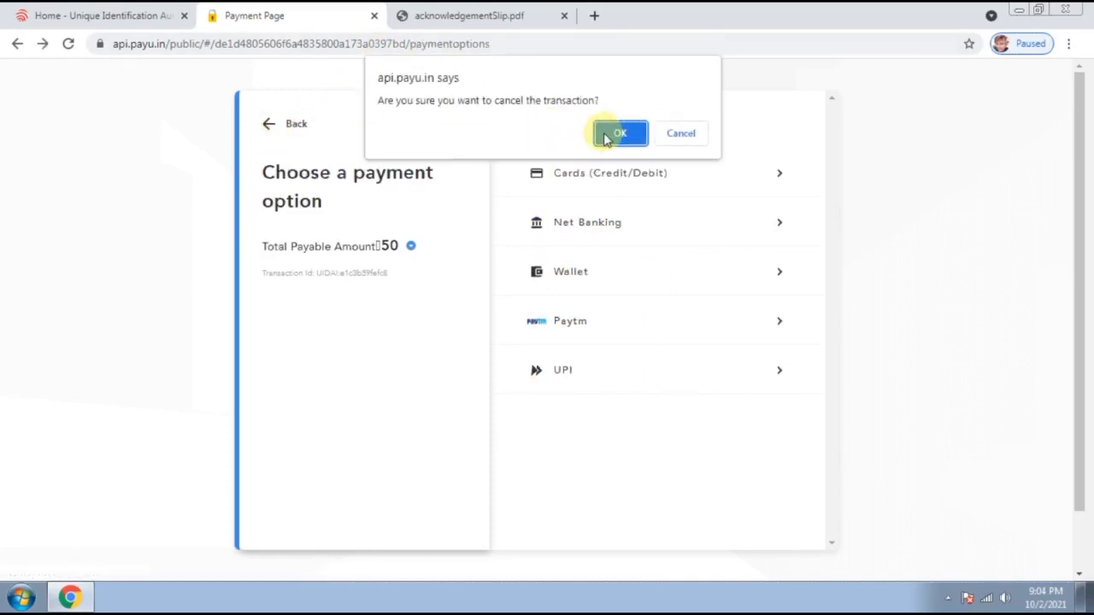
{"action": "left_click", "coordinate": [600, 140]}
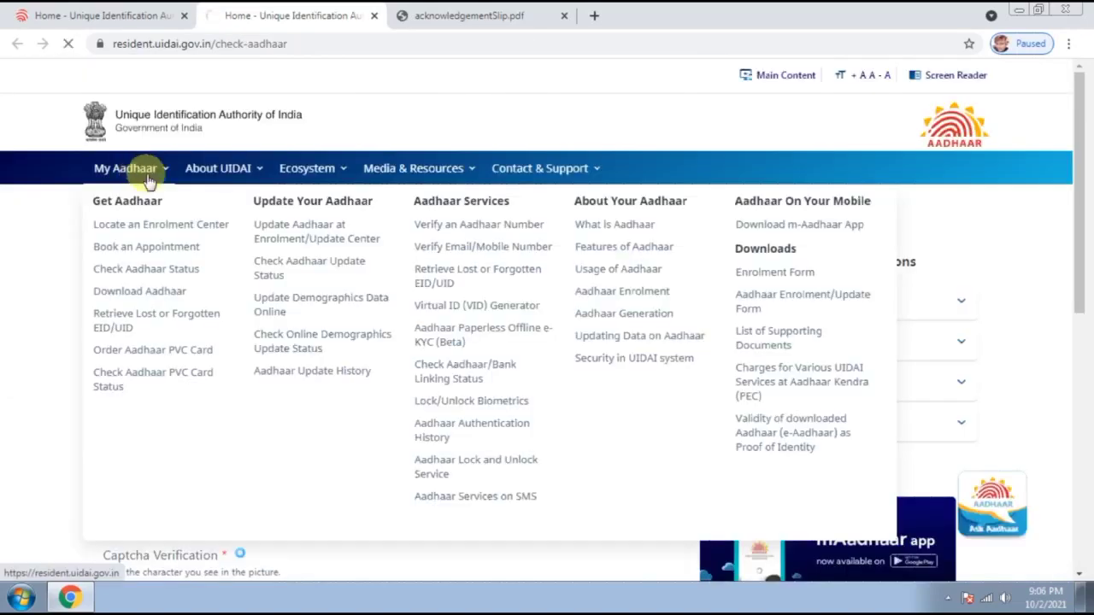
Step: Check the online demographics update status by entering the Aadhaar number, captcha and OTP
{"action": "mouse_move", "coordinate": [147, 180]}
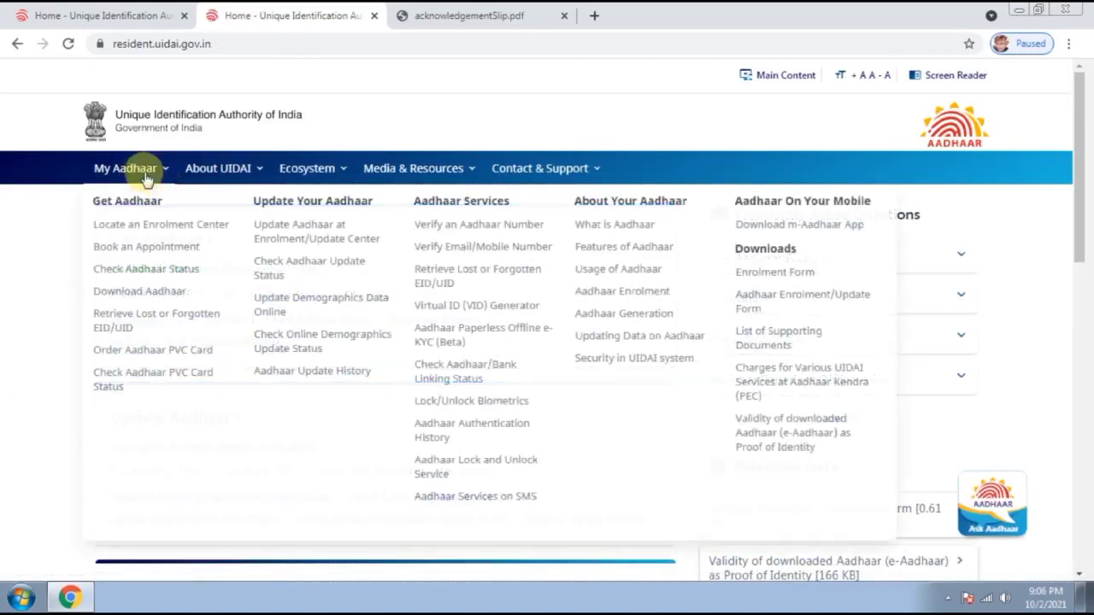
{"action": "left_click", "coordinate": [296, 345]}
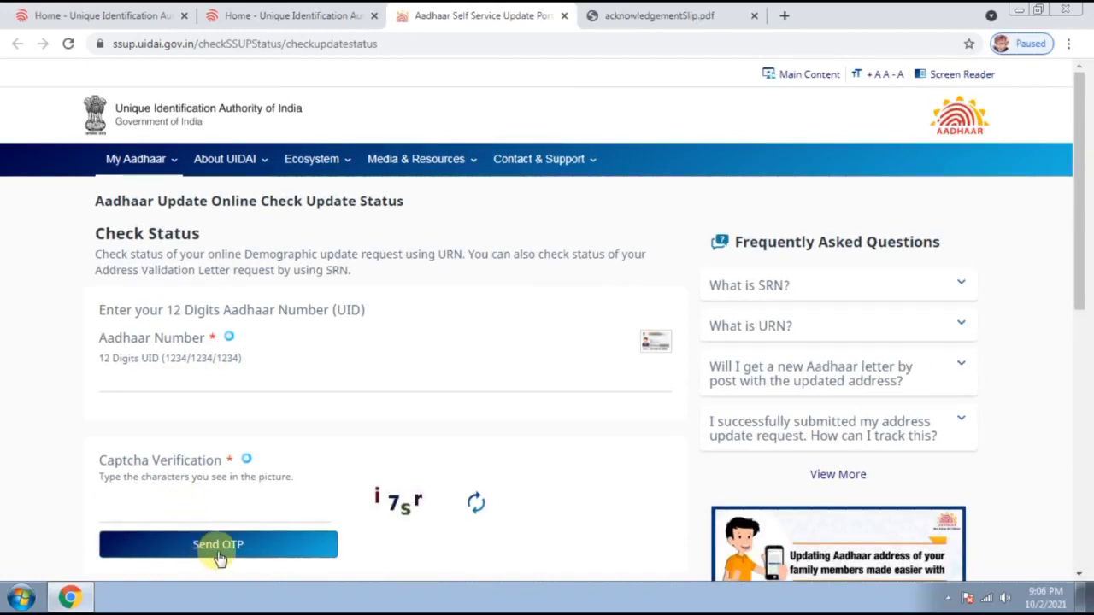
{"action": "left_click", "coordinate": [200, 381]}
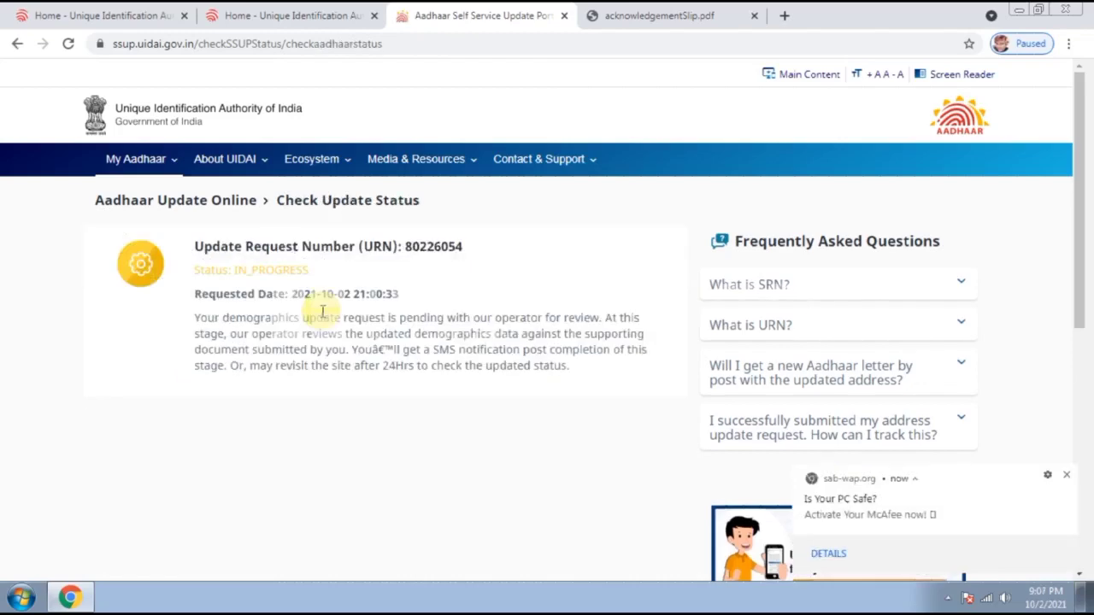
Step: Return to the uidai.gov.in home page and bring up the list of My Aadhaar services
{"action": "left_click", "coordinate": [294, 17]}
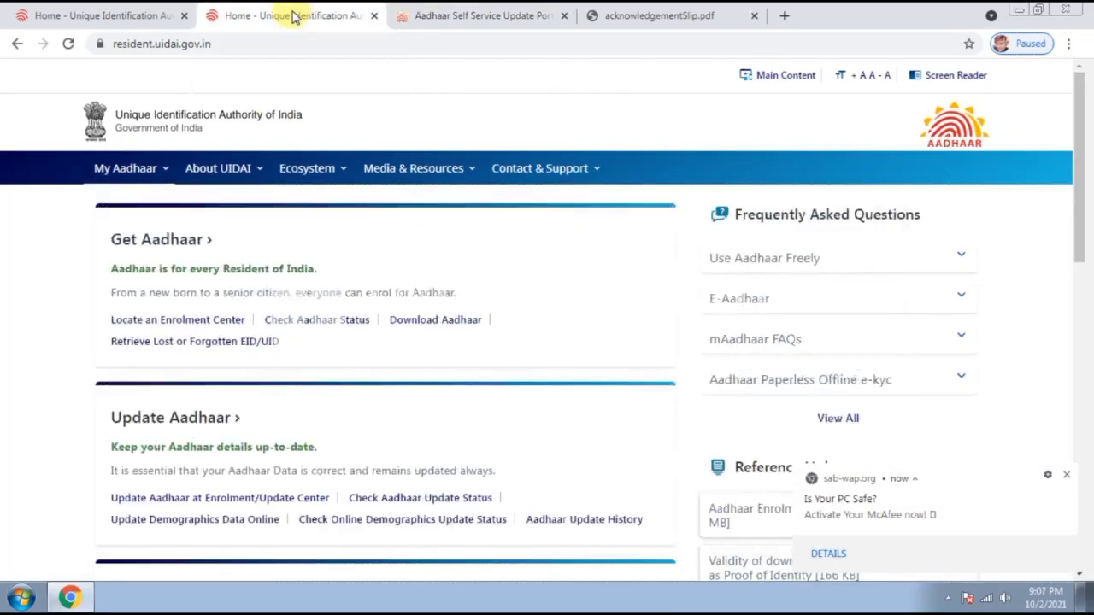
{"action": "left_click", "coordinate": [145, 19]}
{"action": "mouse_move", "coordinate": [143, 141]}
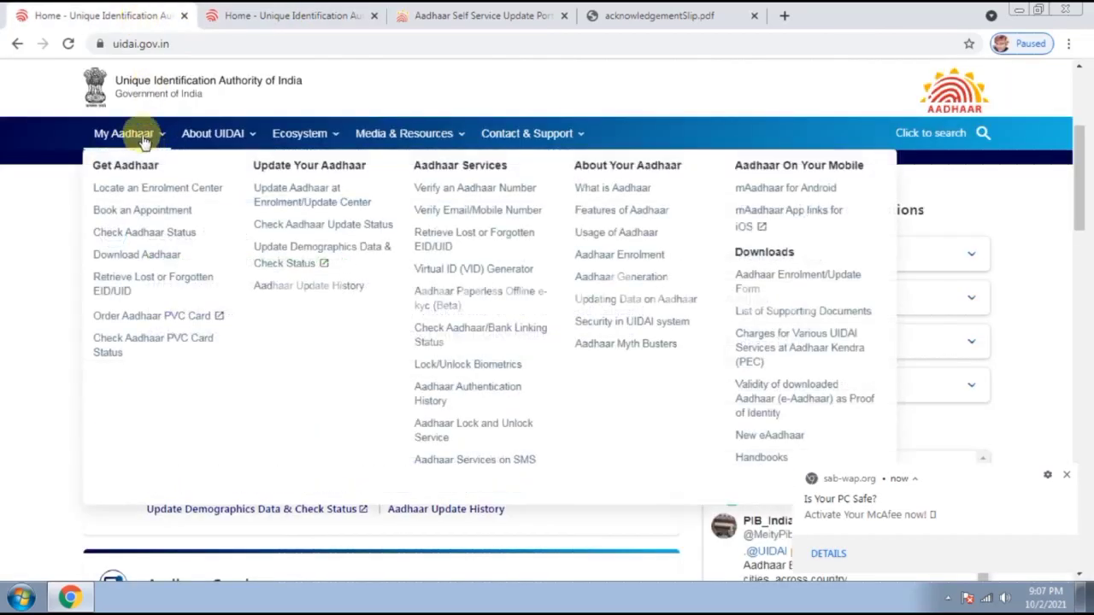